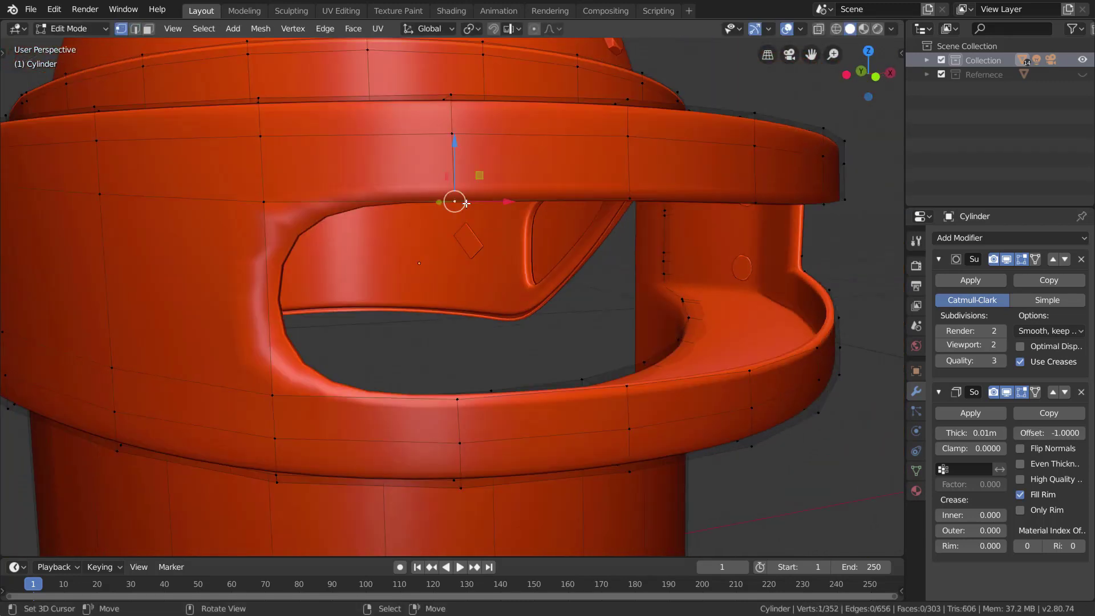
Fill the visor opening in the helmet's front band with faces between its upper and lower edges.
middle_drag(240, 400, 172, 422)
shift+right_click(80, 439)
key(shift+z)
shift+right_click(270, 442)
key(shift+z)
key(ctrl+z)
key(ctrl+z)
key(ctrl+z)
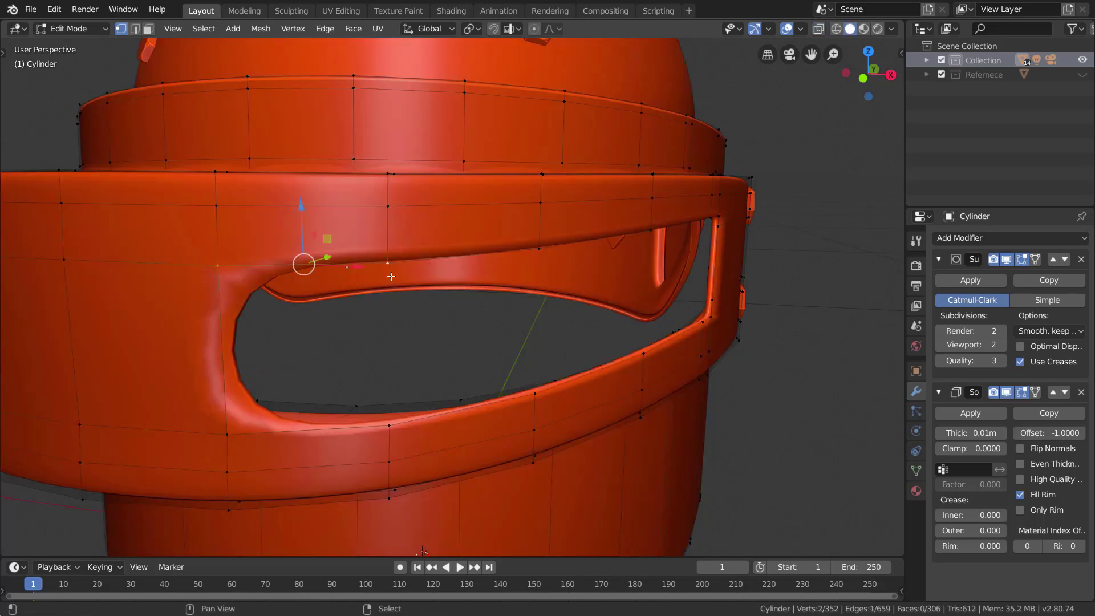
middle_drag(239, 429, 222, 372)
key(f)
Add two horizontal loop cuts across the filled front band of the helmet.
middle_drag(461, 330, 497, 365)
key(ctrl+r)
scroll(493, 331, up, 1)
click(493, 331)
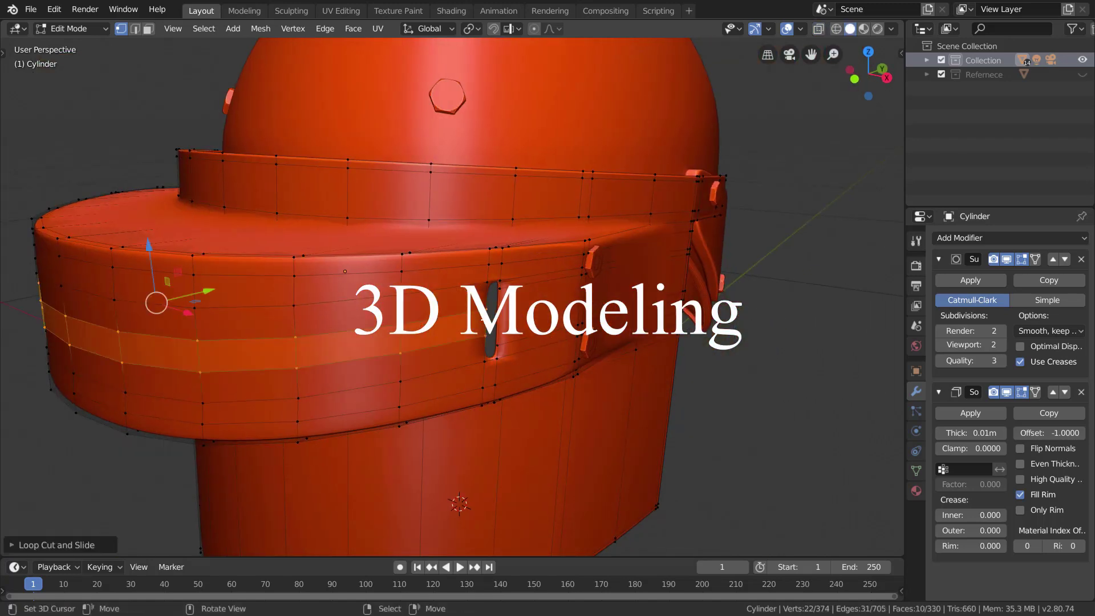
Slide the edge loop beside the narrow side slot and select the slot's corner vertices for filling.
alt+right_click(490, 310)
key(g)
key(g)
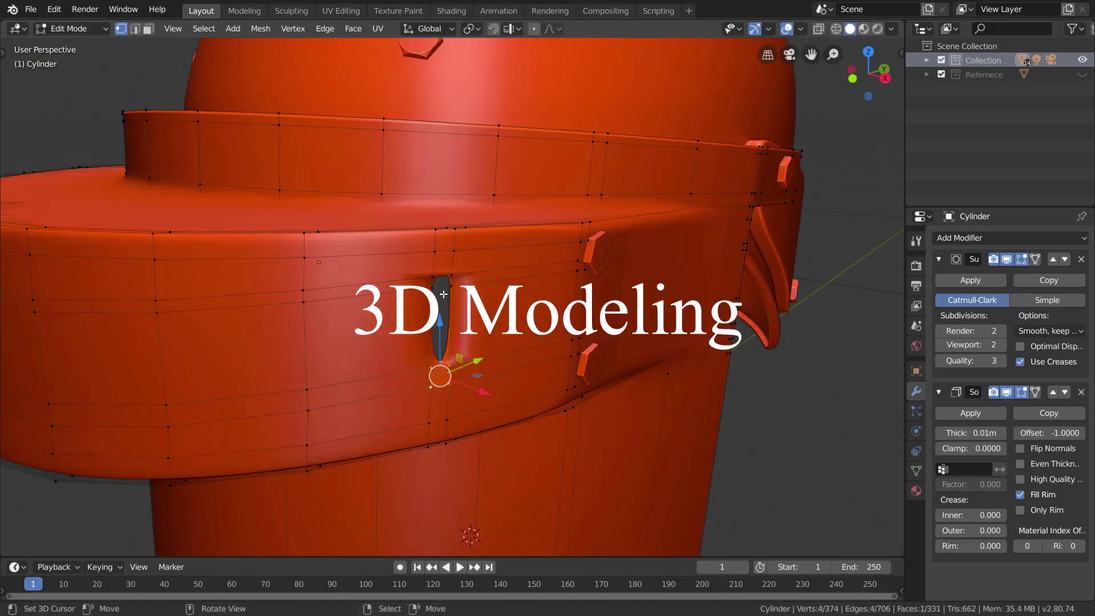
scroll(493, 351, up, 2)
right_click(422, 282)
shift+right_click(452, 264)
shift+right_click(445, 284)
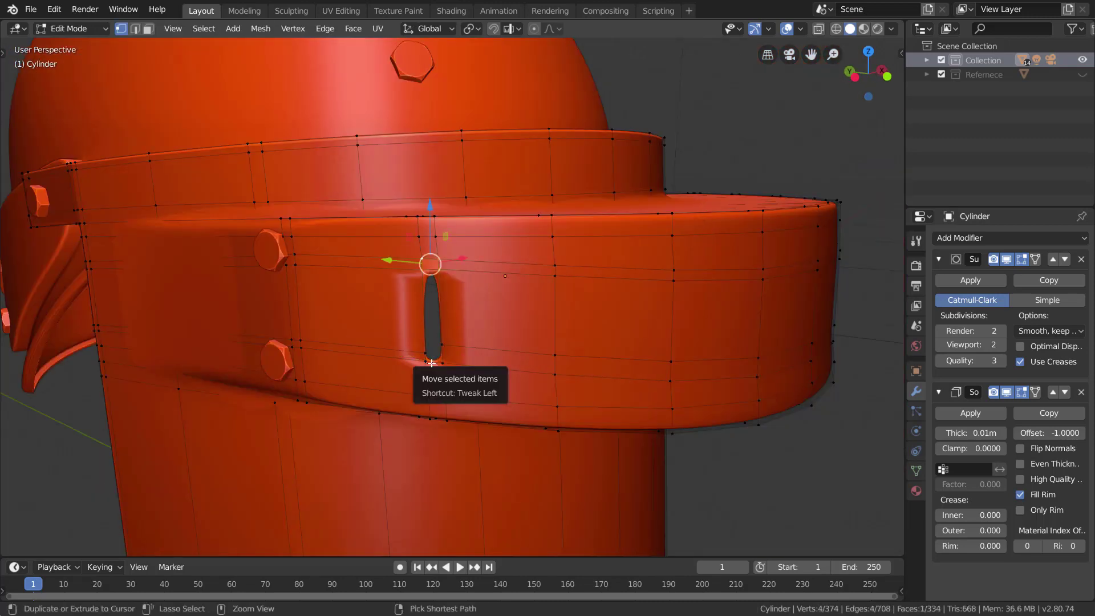
Try to move the upper corner vertex of the side slot.
key(g)
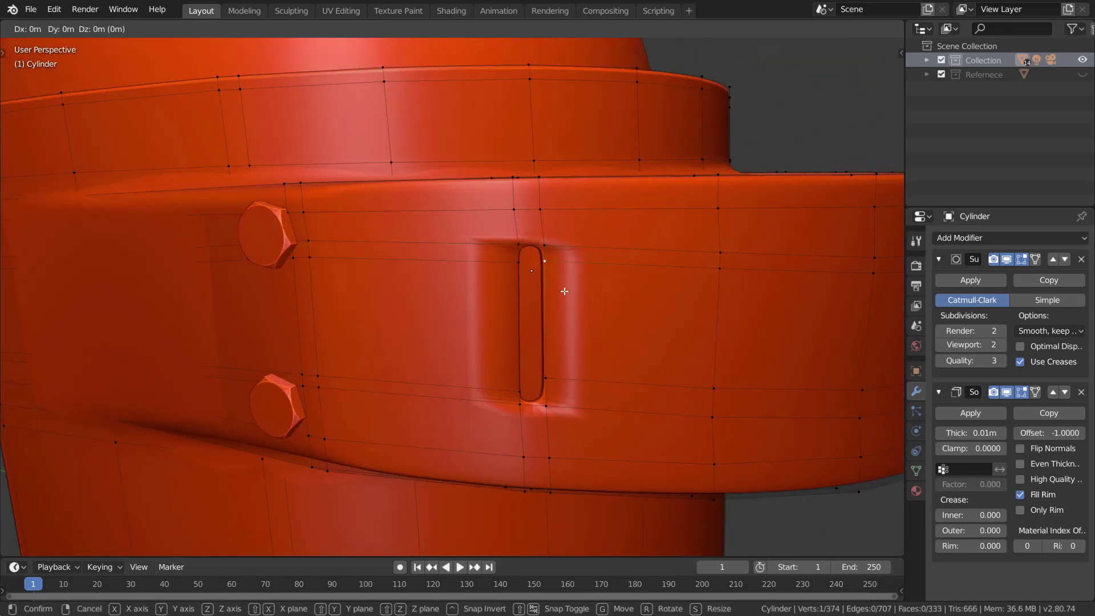
click(563, 291)
key(ctrl+z)
key(ctrl+z)
Slide the edge loop along the side slot to adjust its position on the helmet's band.
alt+right_click(547, 394)
key(g)
key(g)
click(533, 389)
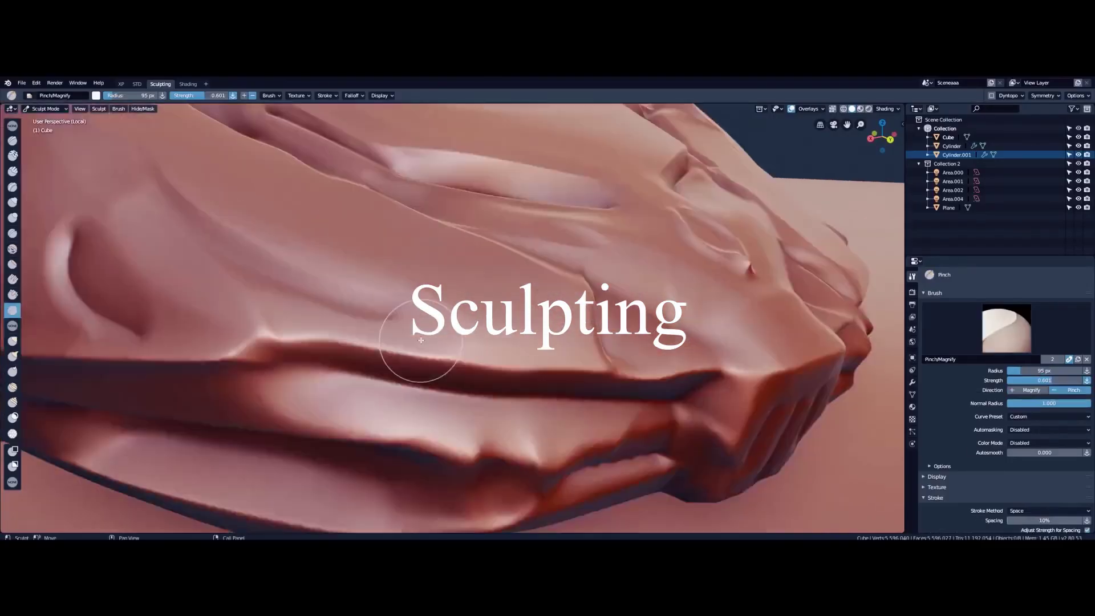
Select the Pinch/Magnify sculpting brush.
click(12, 232)
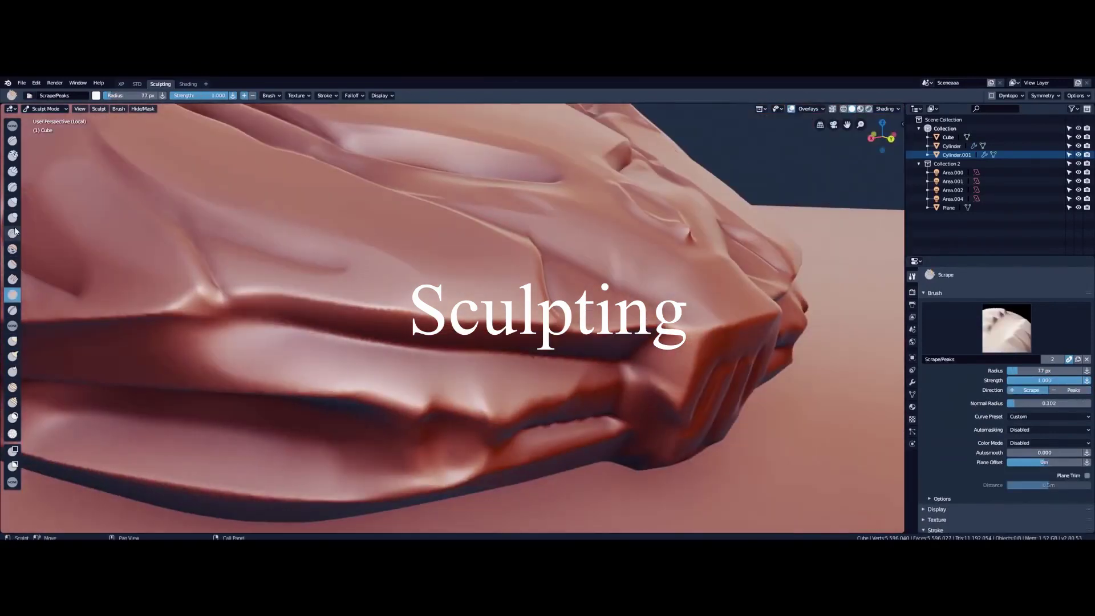
click(12, 309)
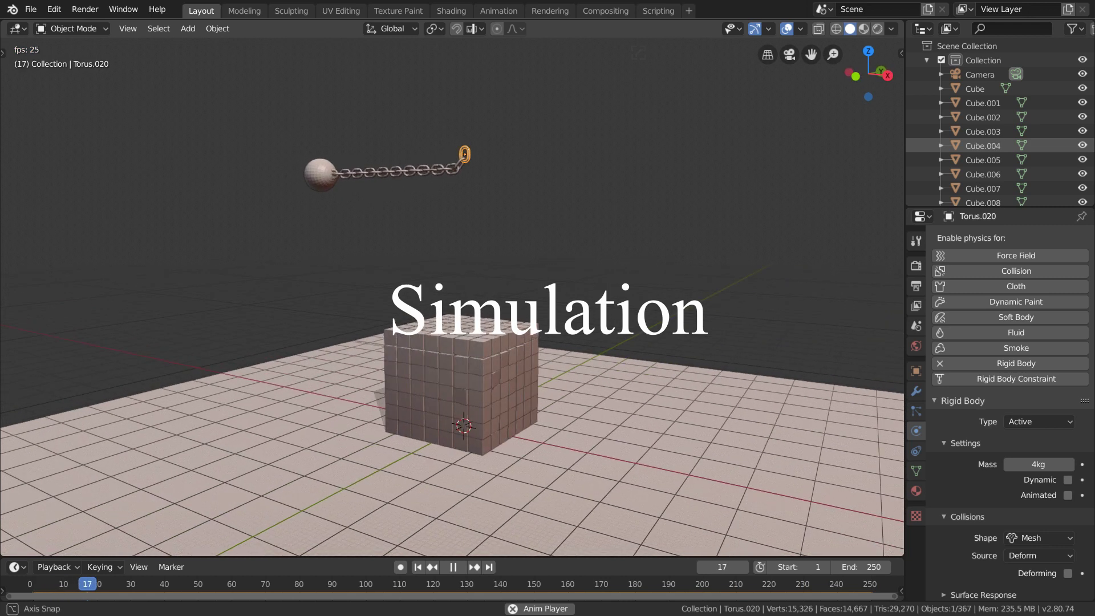
Watch the wrecking-ball rigid body simulation from the side, stop it and play it in reverse.
middle_drag(453, 297, 376, 279)
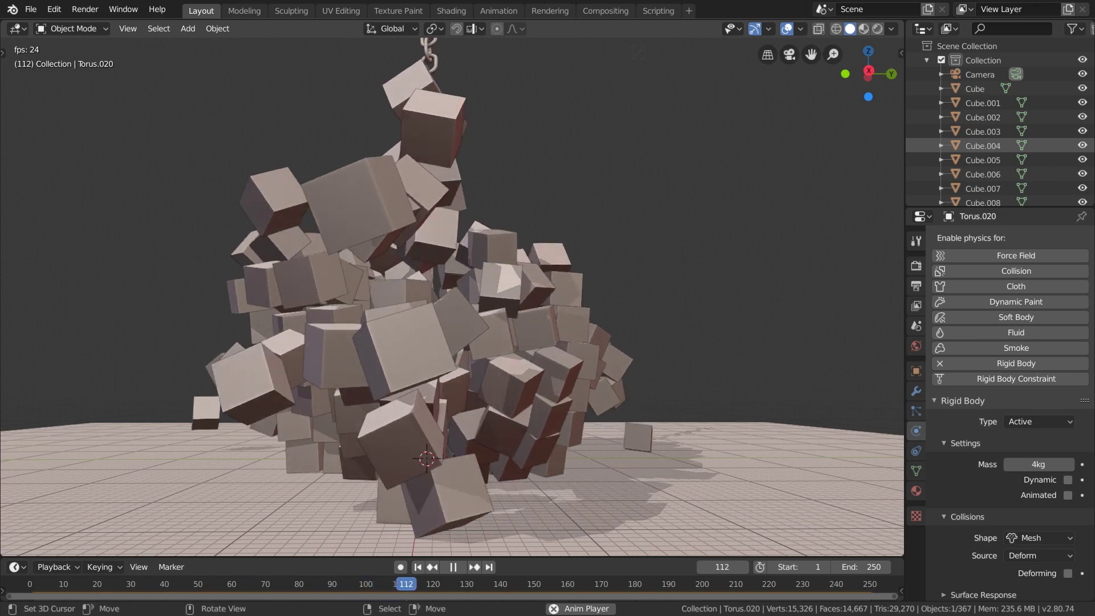
key(space)
key(shift+ctrl+space)
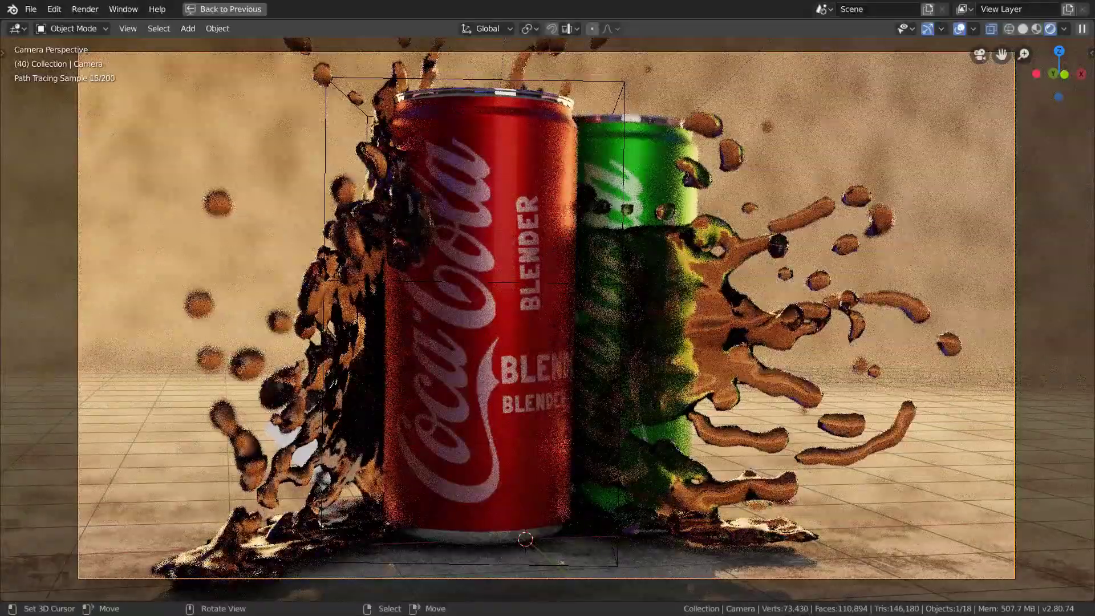
View the soda can splash scene in solid shading from outside the camera.
middle_drag(548, 308, 674, 342)
key(z)
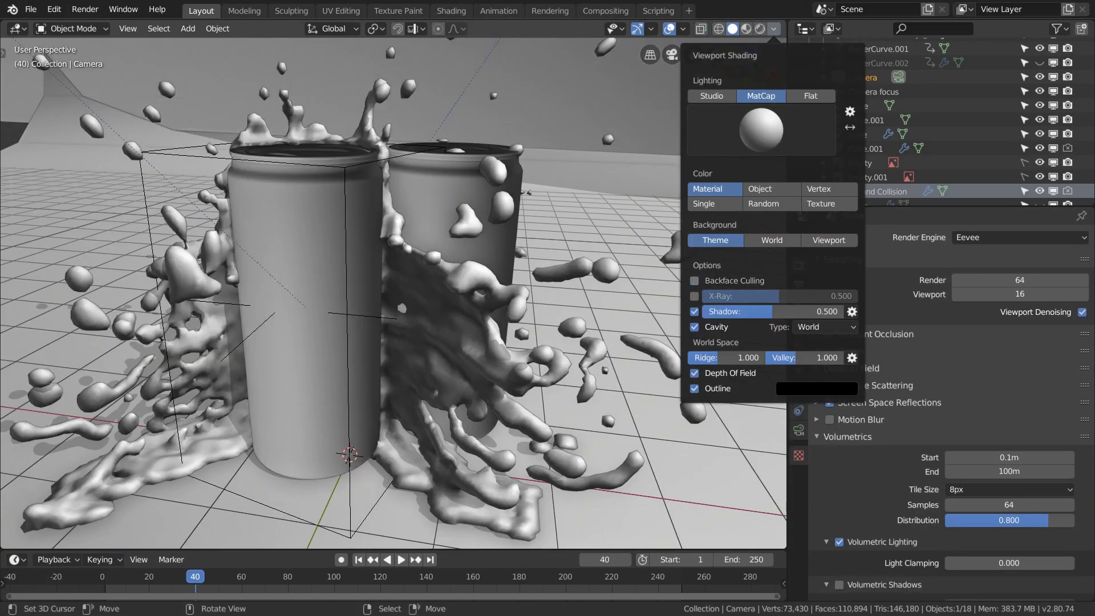
click(296, 342)
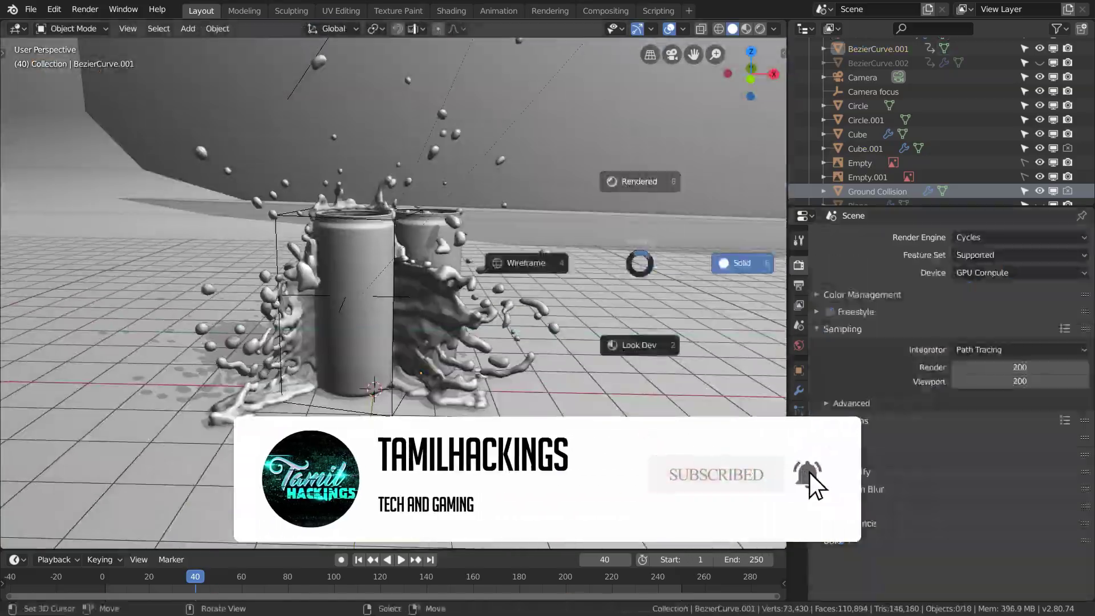
click(742, 262)
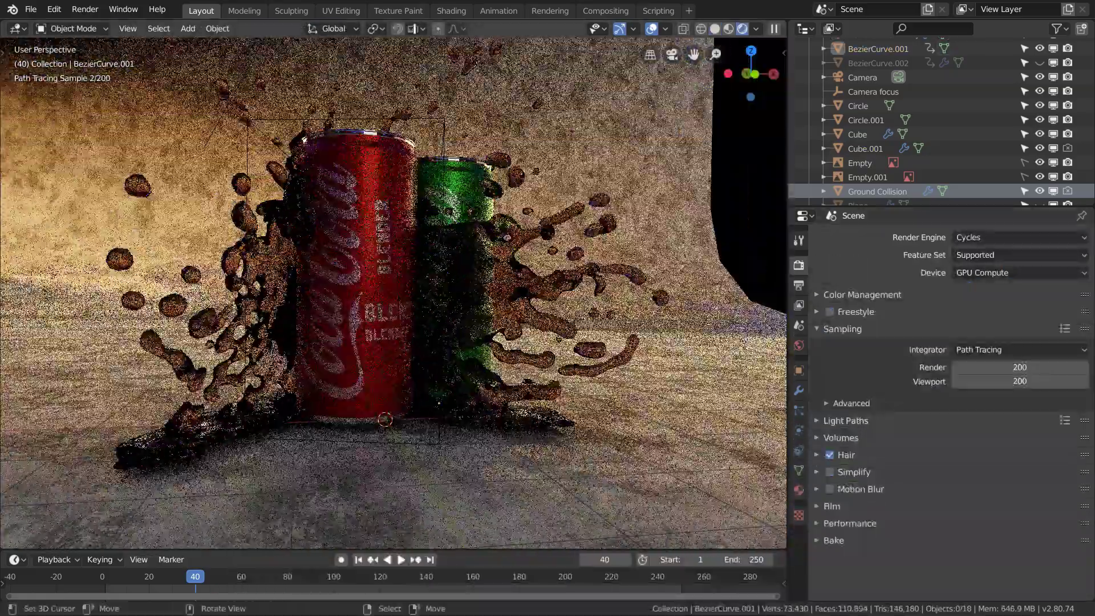
Maximize the 3D viewport and set the soda can scene to solid shading.
key(ctrl+space)
key(z)
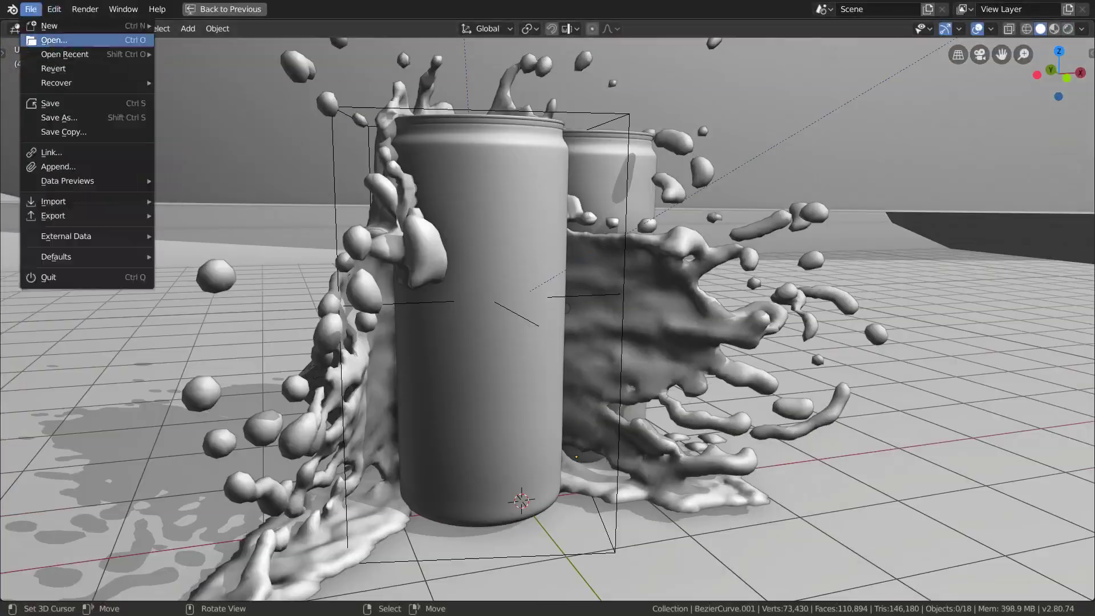
key(Escape)
key(Escape)
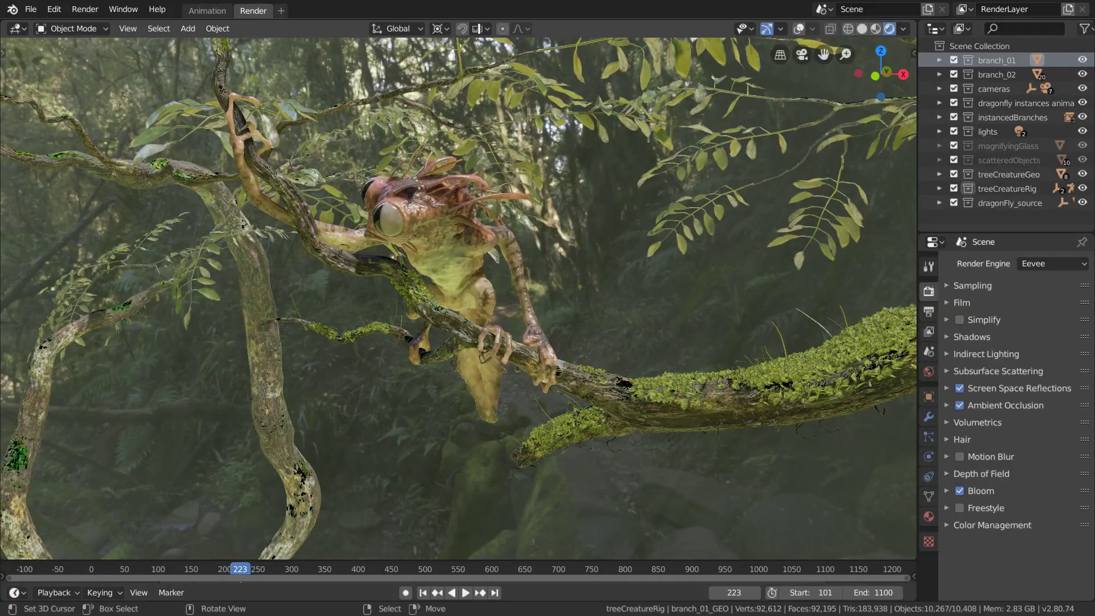
View the tree creature scene through the camera and play its animation from frame 187.
key(KP_0)
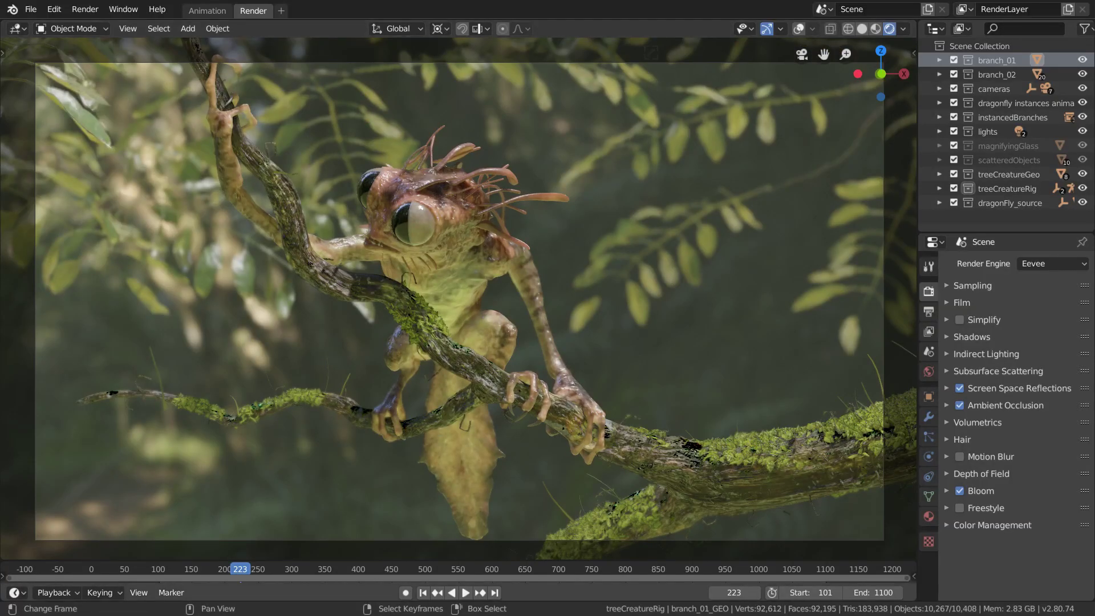
click(217, 571)
key(space)
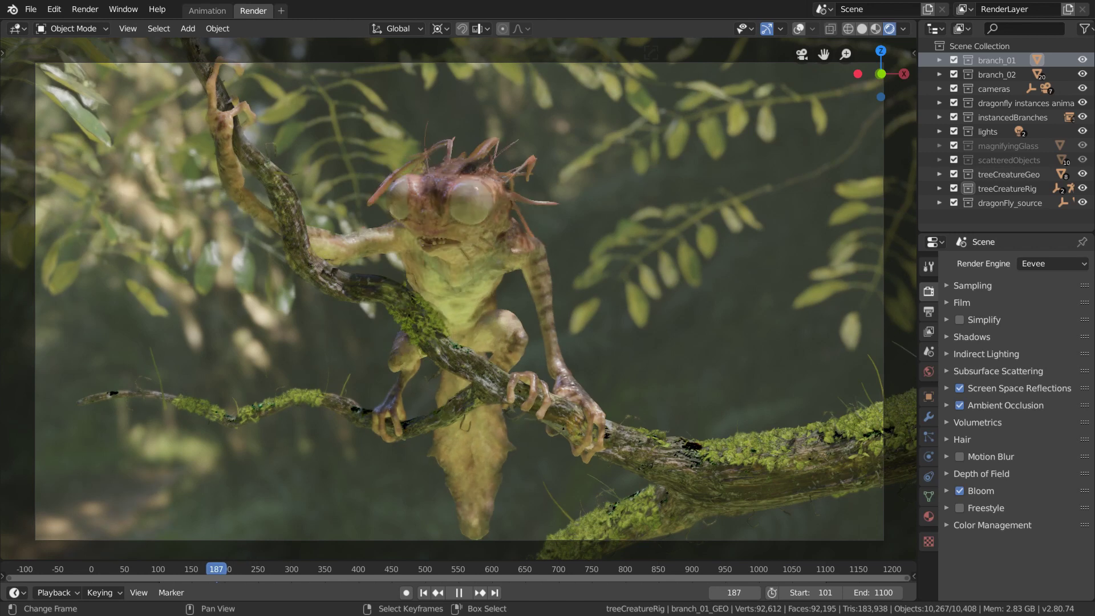
Play the creature animation from frame 40 and scrub the timeline to frame 223.
key(space)
click(118, 570)
key(space)
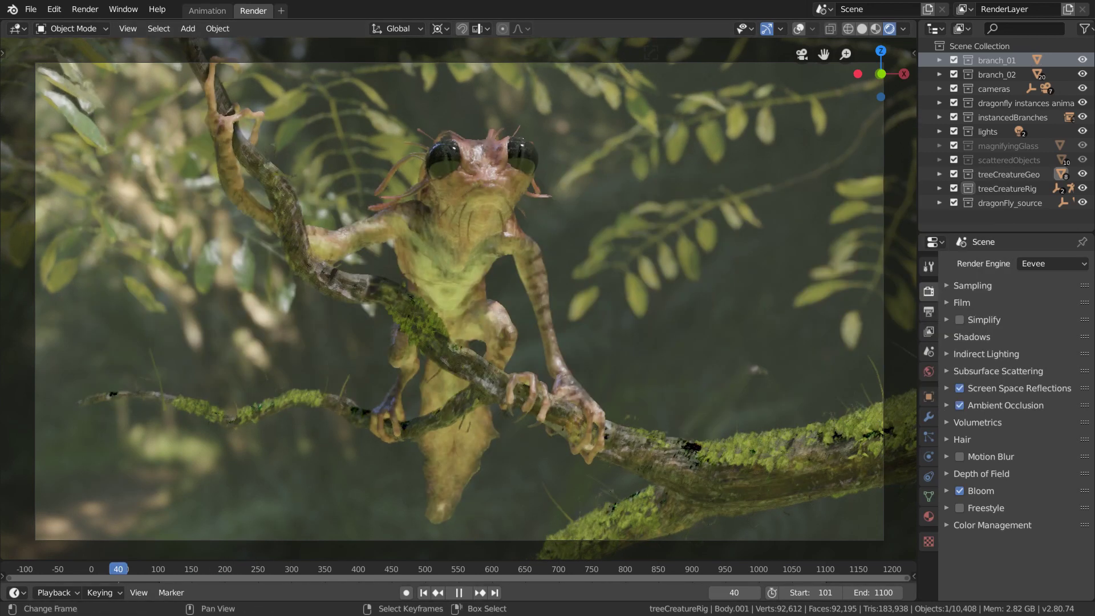
drag(117, 569, 240, 569)
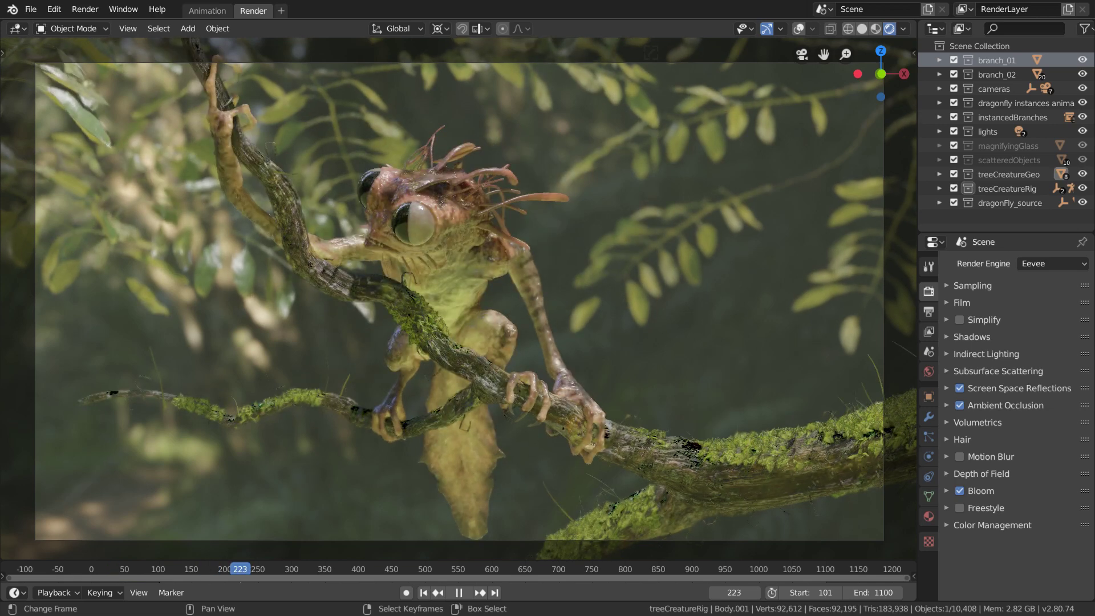
Examine the tree creature and the mossy branches around it from several sides.
middle_drag(706, 371, 562, 365)
scroll(562, 365, up, 1)
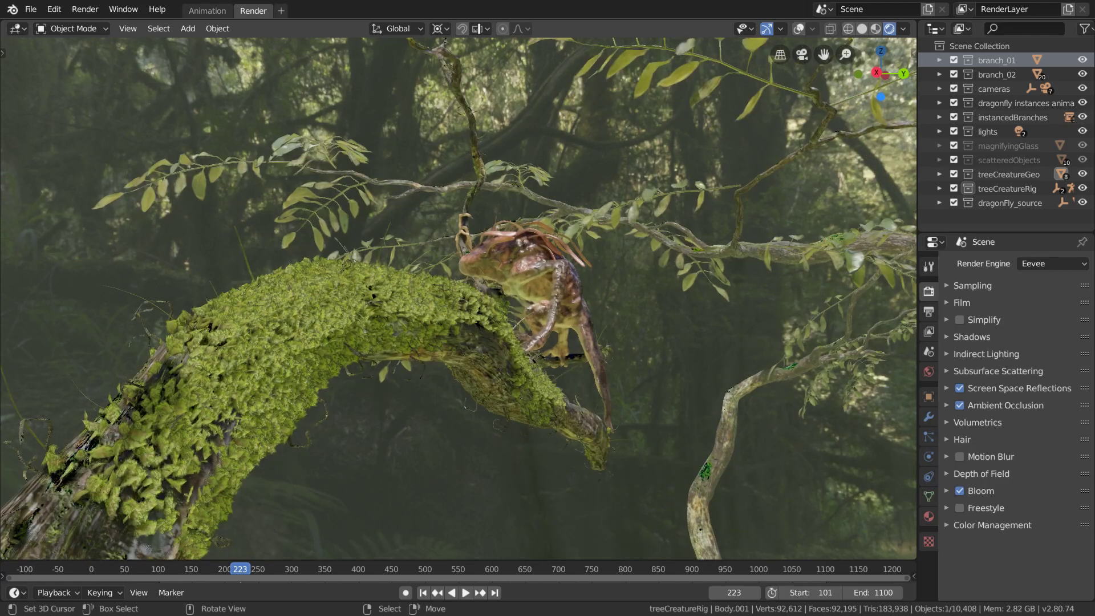
scroll(458, 298, up, 3)
middle_drag(562, 365, 240, 376)
scroll(566, 369, down, 3)
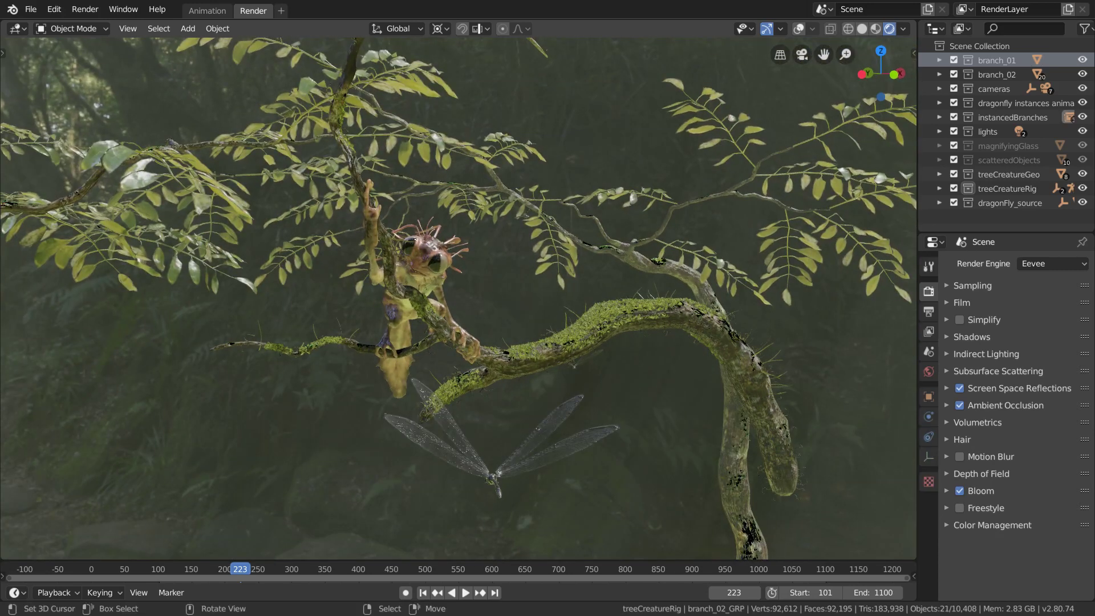
Display the creature scene in wireframe shading, followed by solid shading.
key(4)
mouse_move(670, 428)
shift+middle_down()
mouse_move(608, 414)
mouse_move(557, 440)
mouse_move(545, 492)
shift+middle_up()
key(z)
key(6)
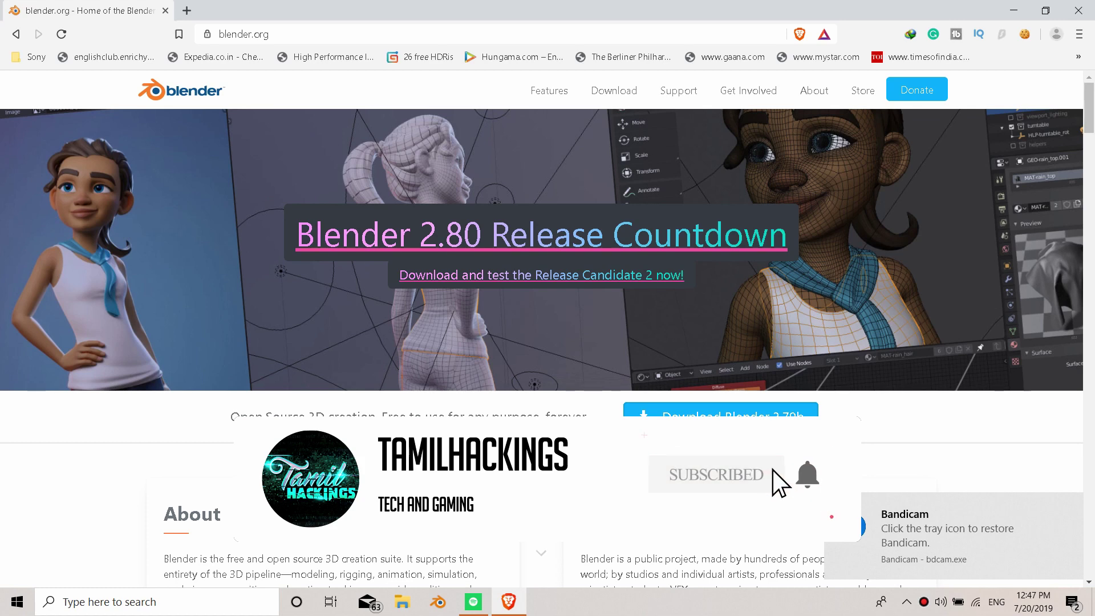
In the browser, read the blender.org home page's training, Cycles, modeling, and animation and rigging sections.
scroll(542, 331, down, 15)
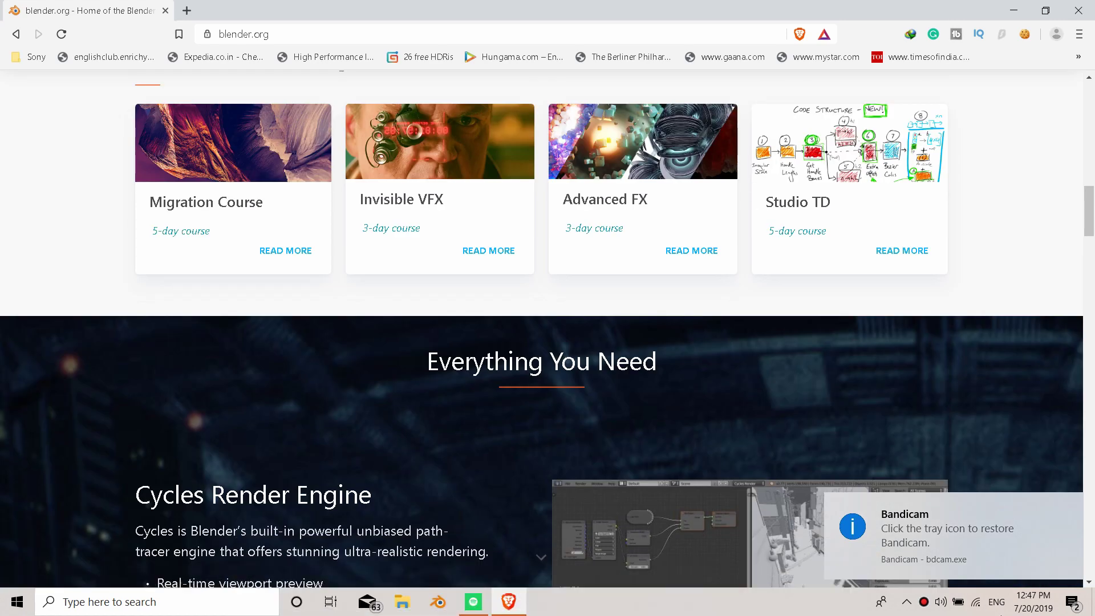
scroll(810, 342, up, 6)
scroll(810, 342, down, 5)
scroll(542, 331, down, 18)
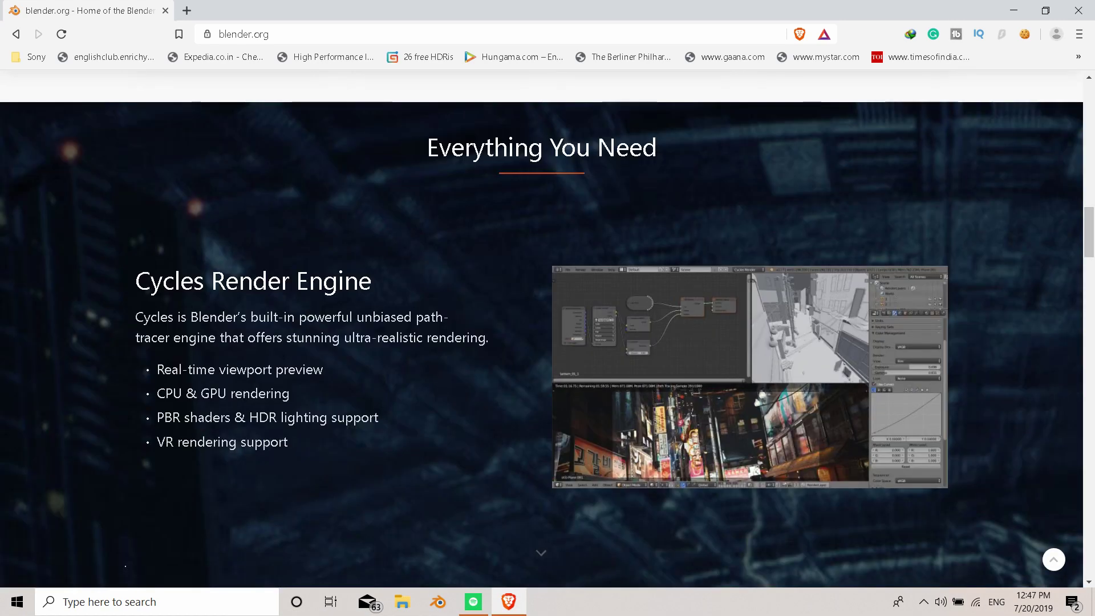
scroll(542, 330, up, 13)
scroll(542, 330, down, 14)
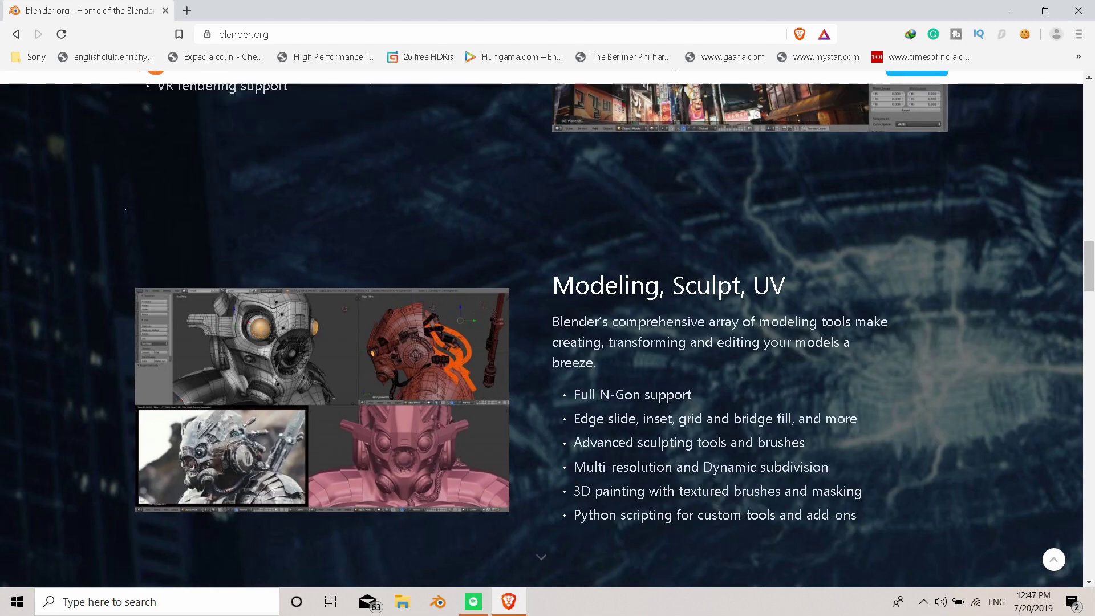
scroll(542, 331, up, 5)
scroll(542, 331, down, 7)
scroll(542, 331, down, 11)
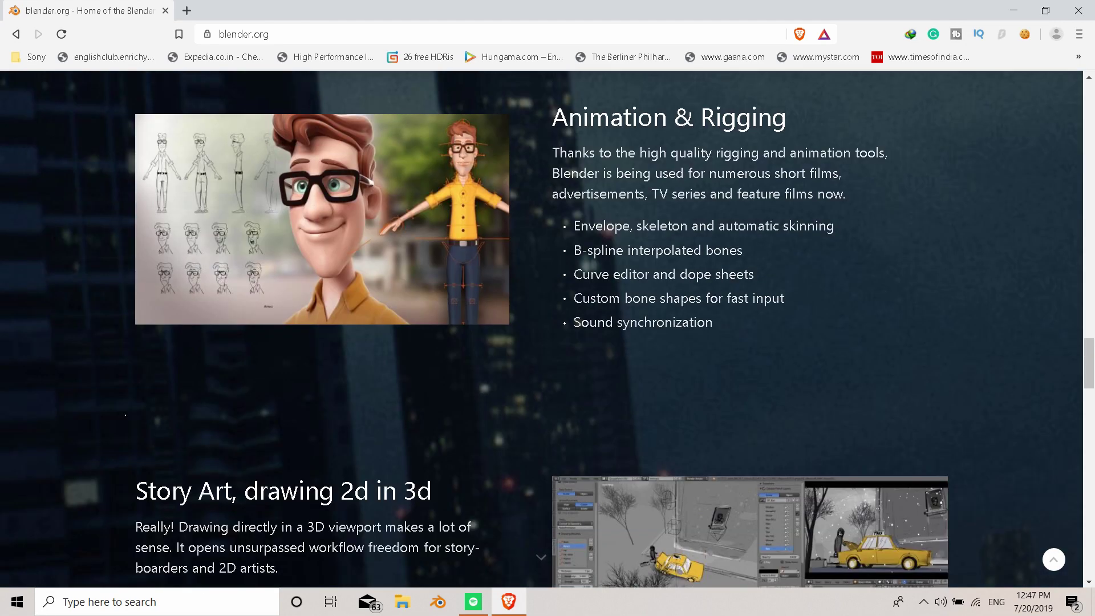
Look over the "Story Art" and "Make it your own" sections and return towards the top of the home page.
scroll(542, 331, down, 8)
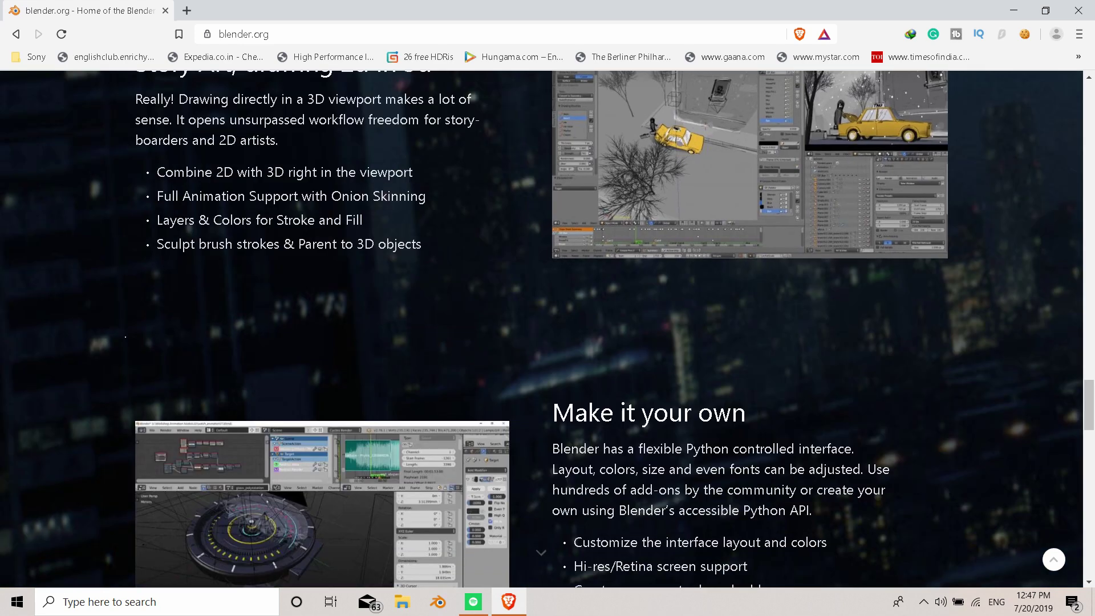
scroll(542, 331, down, 3)
scroll(542, 331, down, 4)
scroll(542, 331, up, 14)
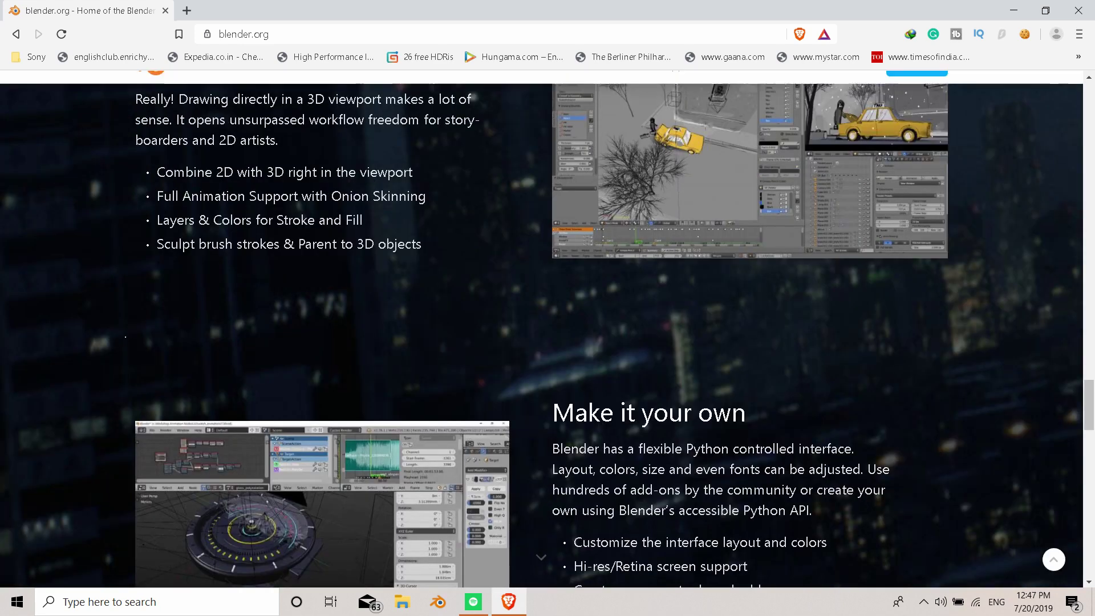
scroll(542, 331, up, 18)
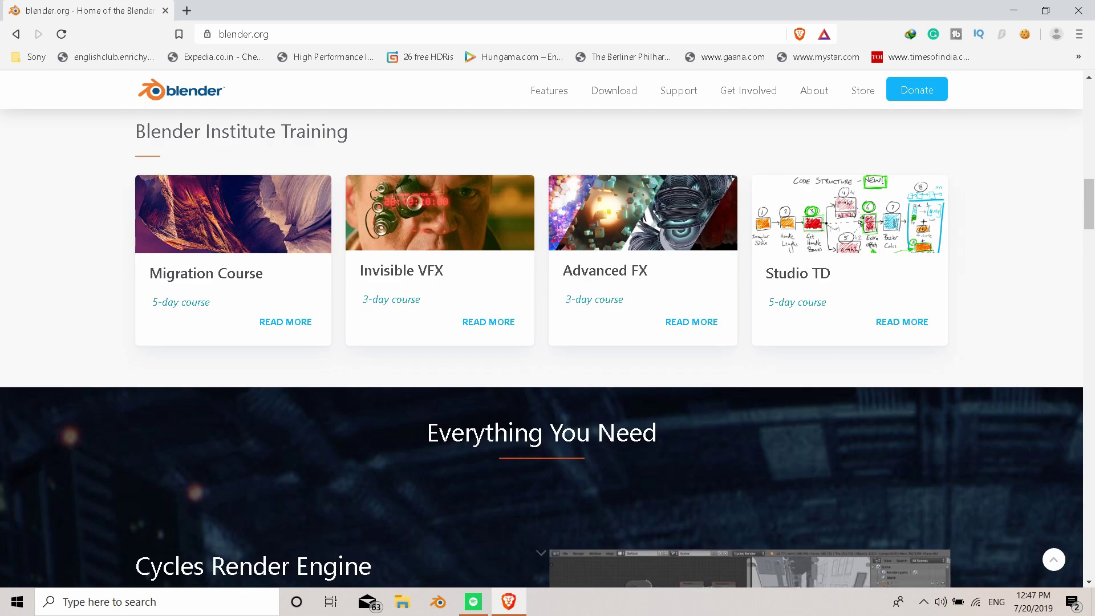
scroll(542, 331, up, 7)
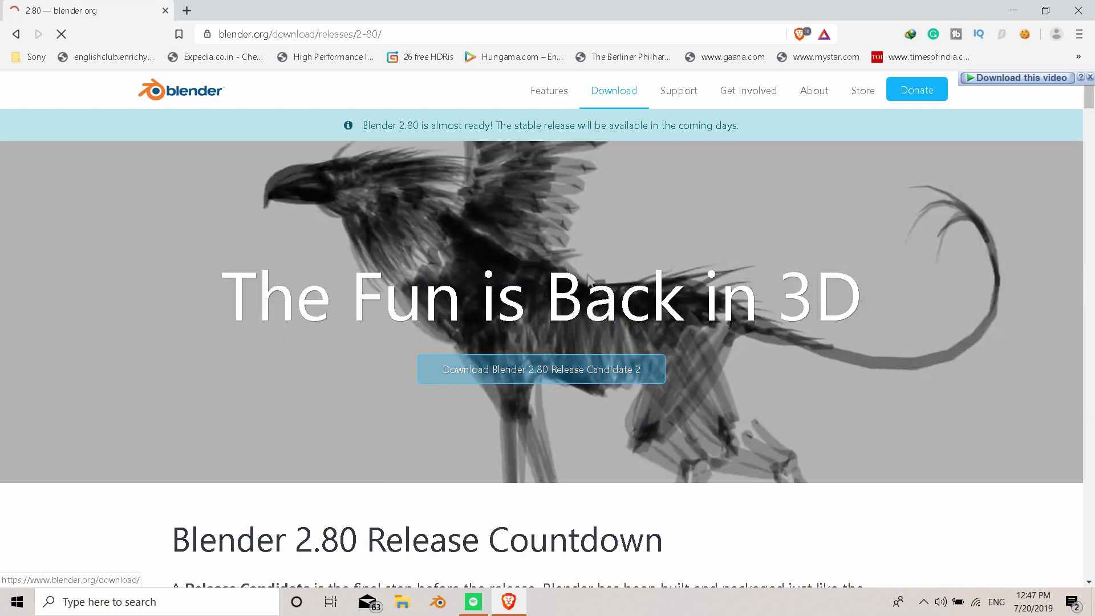
Download Blender 2.80 Release Candidate 2 as blender-2.80rc2-windows64.zip and minimize the download status window.
click(533, 369)
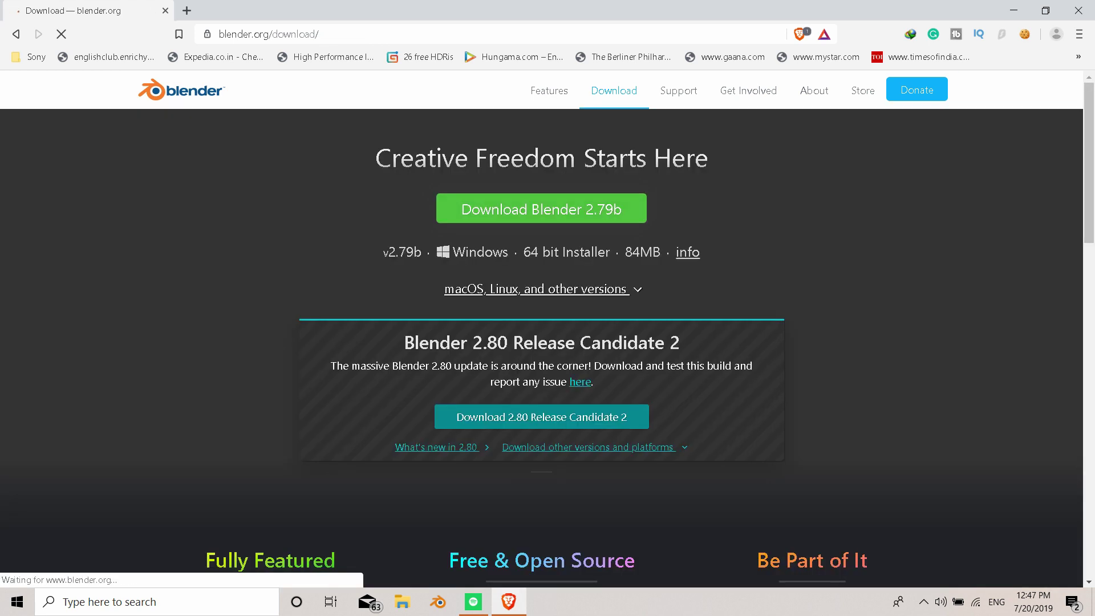
scroll(542, 285, down, 1)
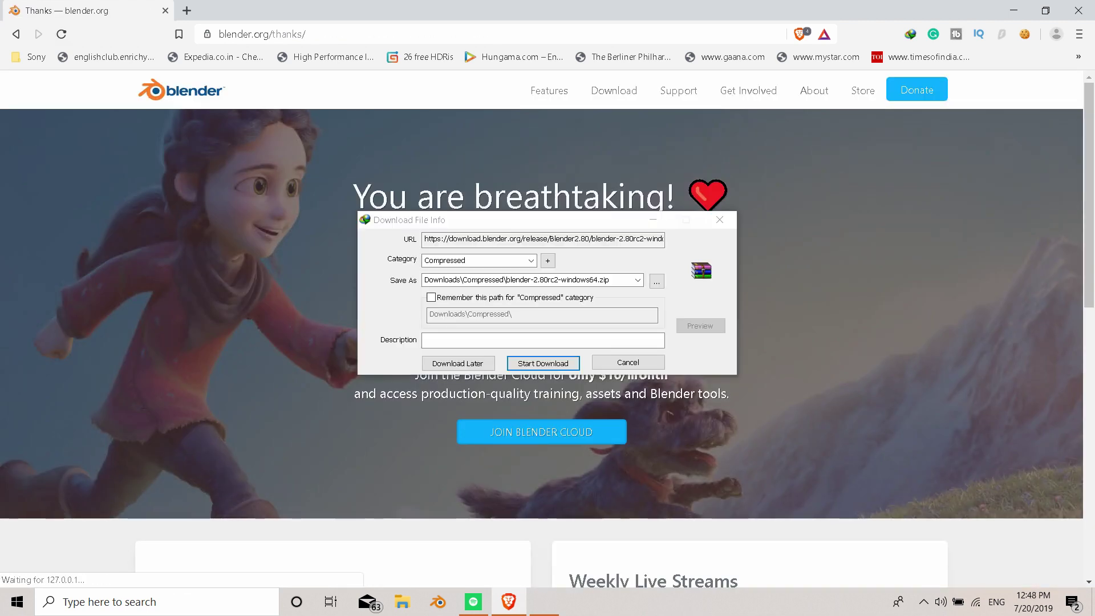
click(543, 363)
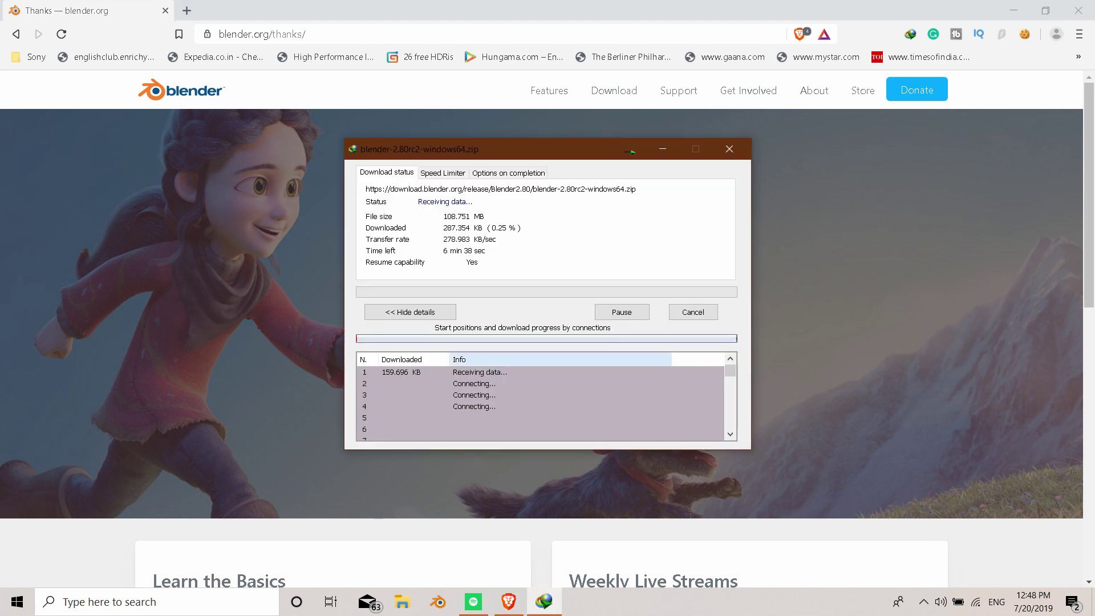
click(663, 149)
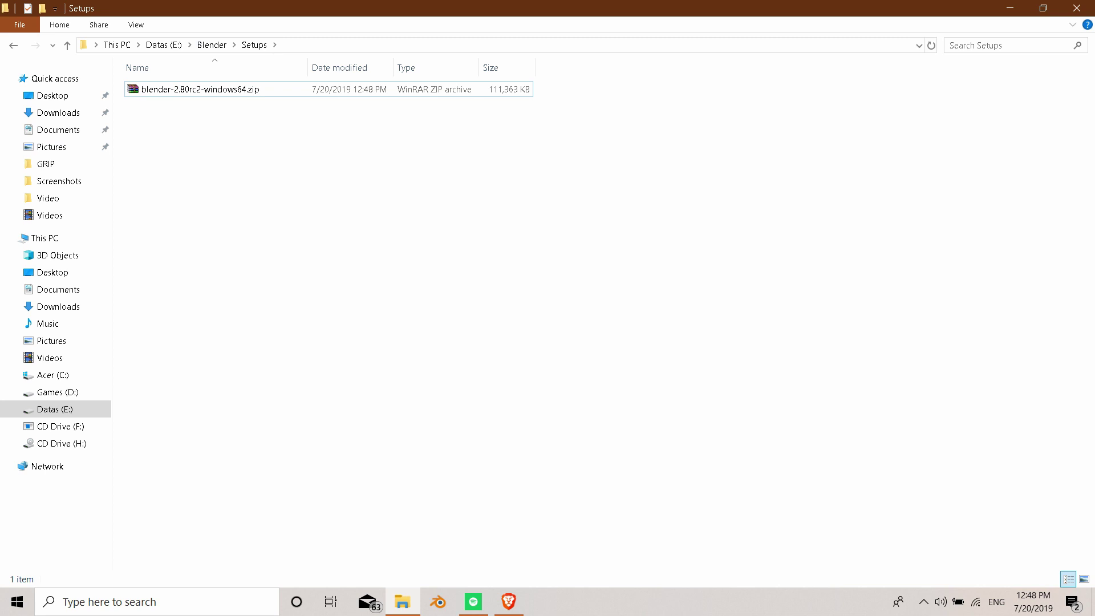
Extract blender-2.80rc2-windows64.zip into its own blender-2.80rc2-windows64 folder within Setups.
right_click(139, 95)
click(199, 89)
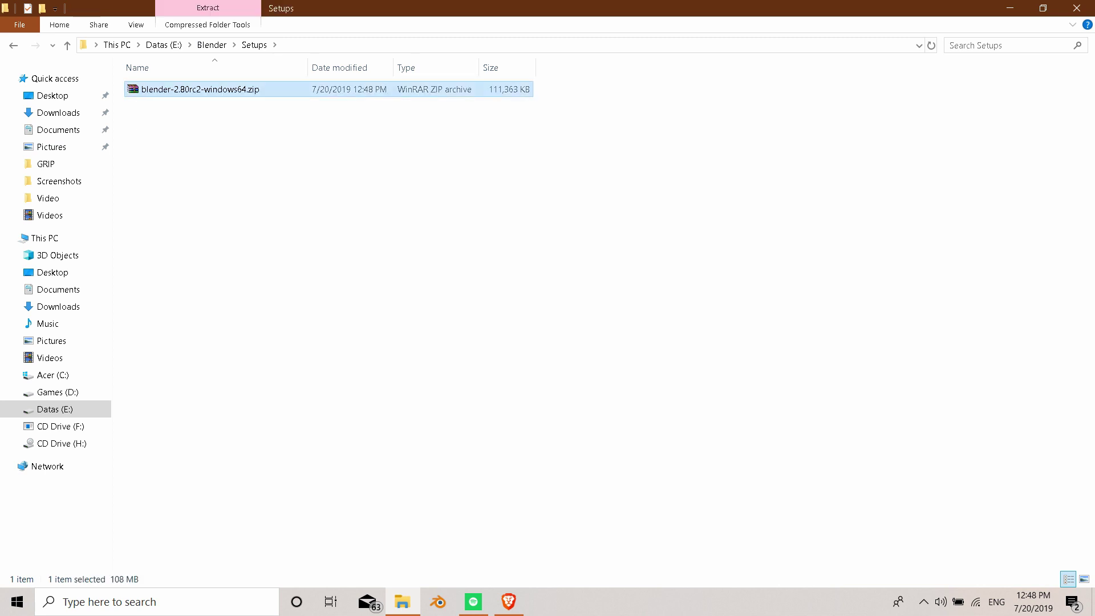
right_click(200, 84)
key(Return)
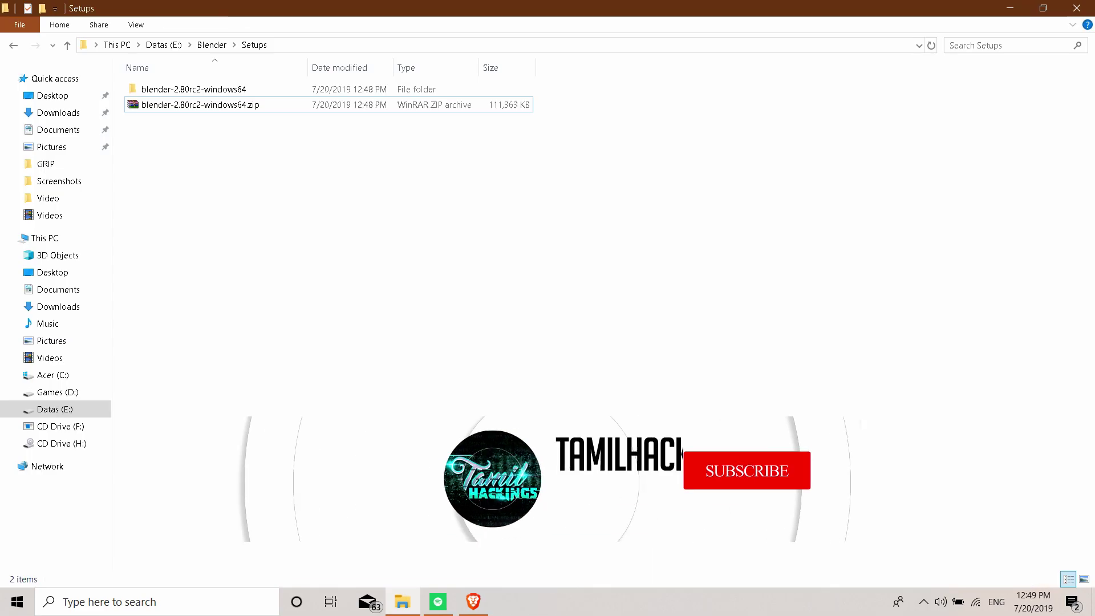
Look through the program files in the nested blender-2.80rc2-windows64 folders and return to the Setups folder.
double_click(194, 89)
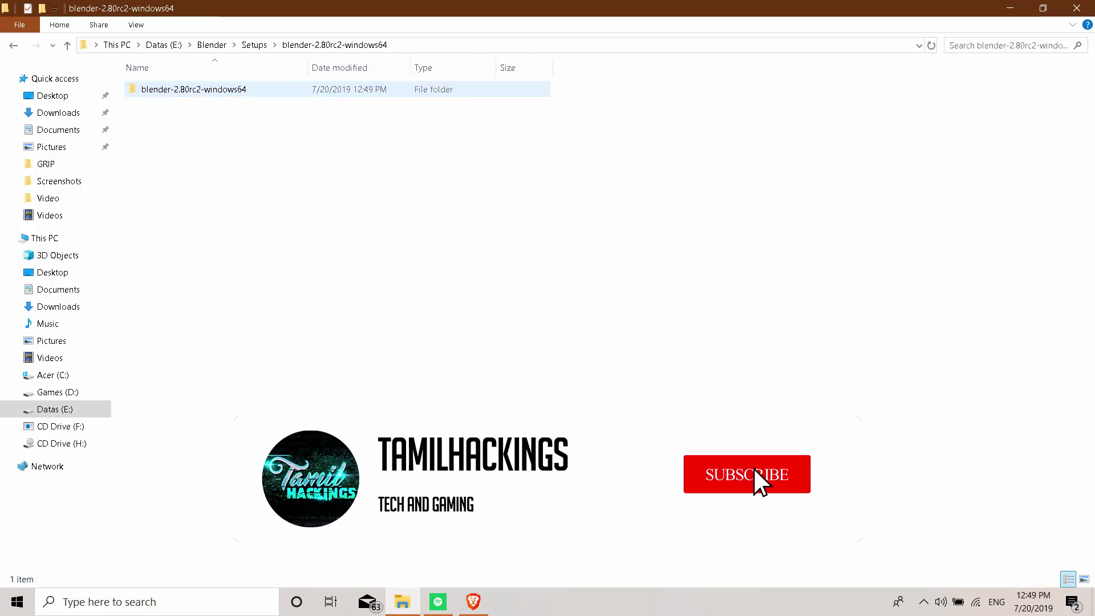
double_click(193, 89)
scroll(336, 222, down, 5)
scroll(337, 223, up, 5)
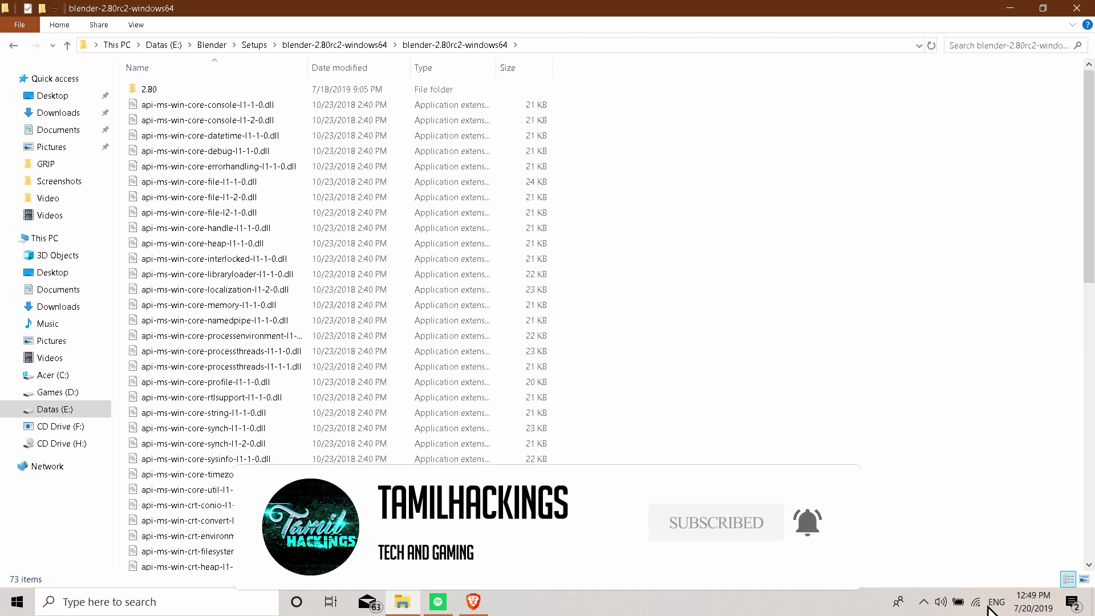
key(BackSpace)
key(BackSpace)
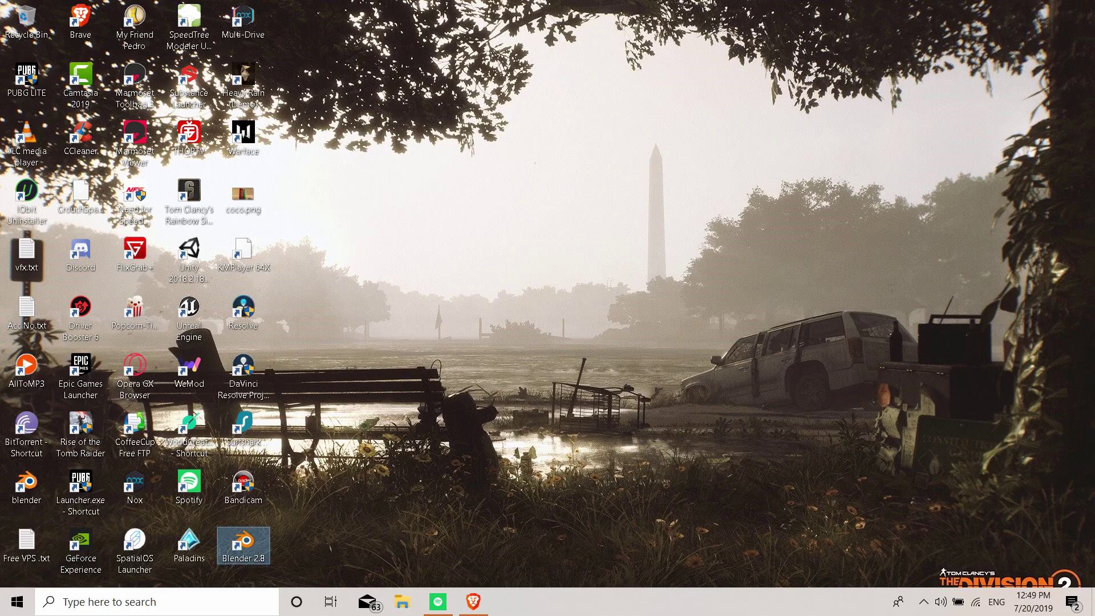
Launch Blender 2.8 from its desktop shortcut and pin the running program to the taskbar.
right_click(243, 545)
key(Escape)
double_click(243, 543)
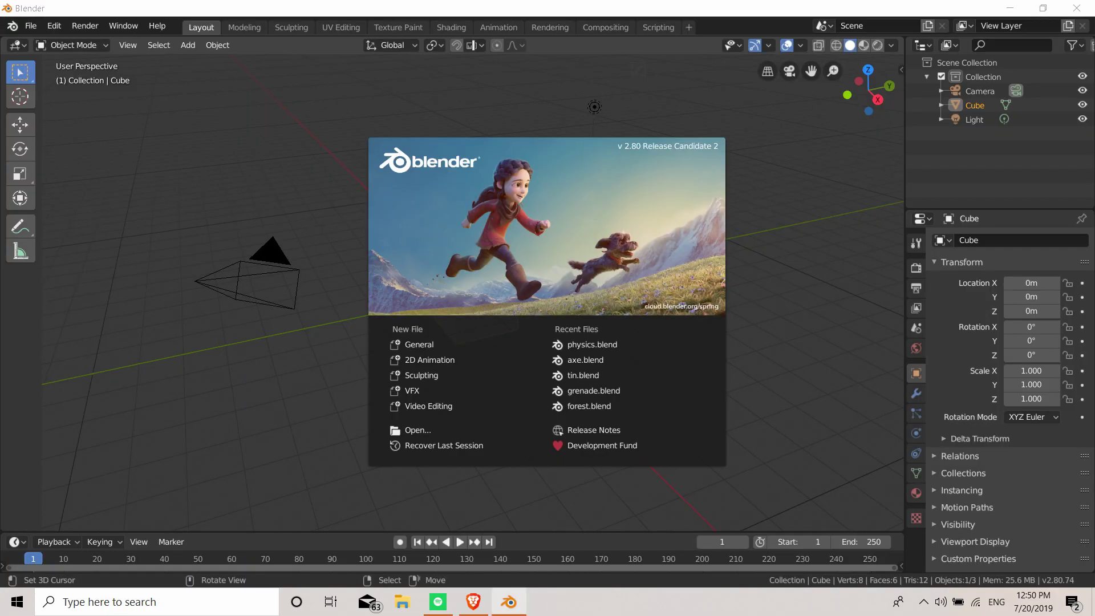
right_click(509, 602)
click(483, 549)
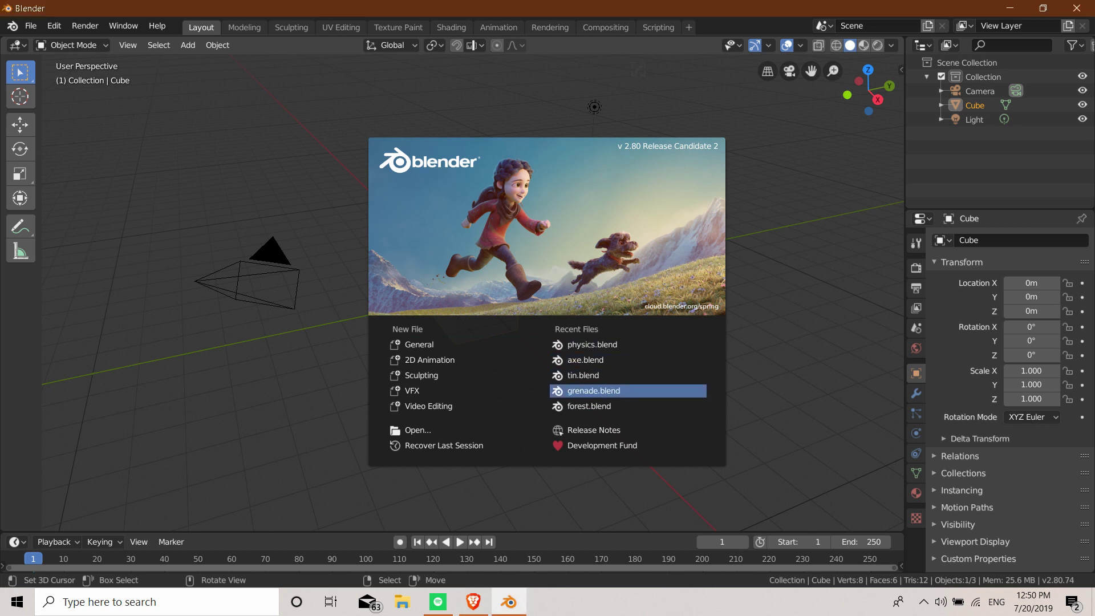
Open the recent file grenade.blend and switch the program window to full screen.
click(594, 391)
middle_drag(452, 292, 428, 320)
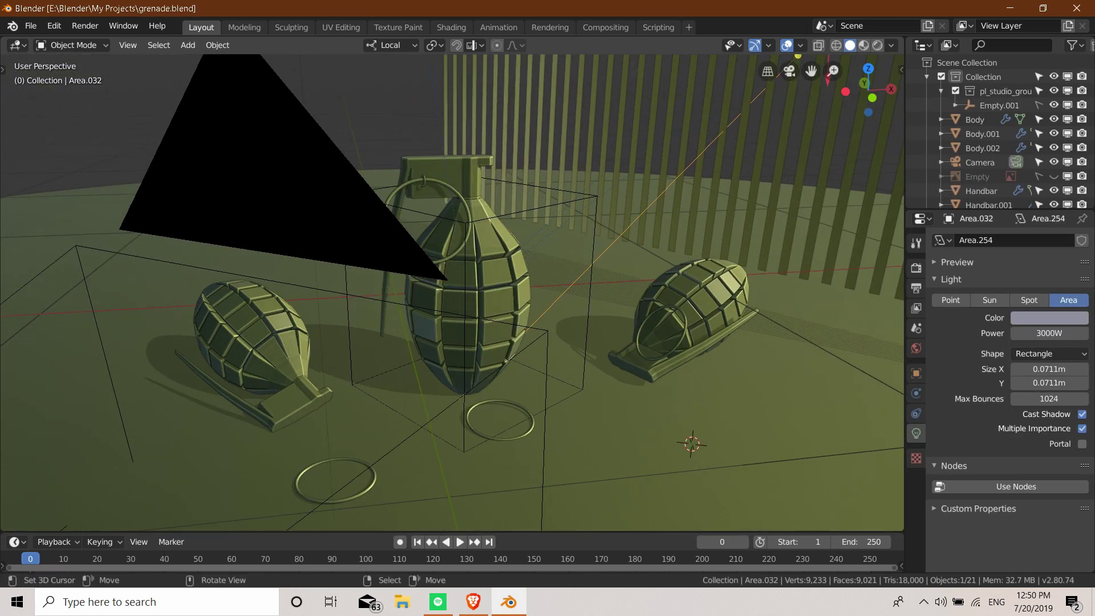
click(123, 25)
click(245, 73)
middle_drag(434, 285, 468, 319)
Take the grenade scene's window out of full screen and put it back into full screen.
click(123, 9)
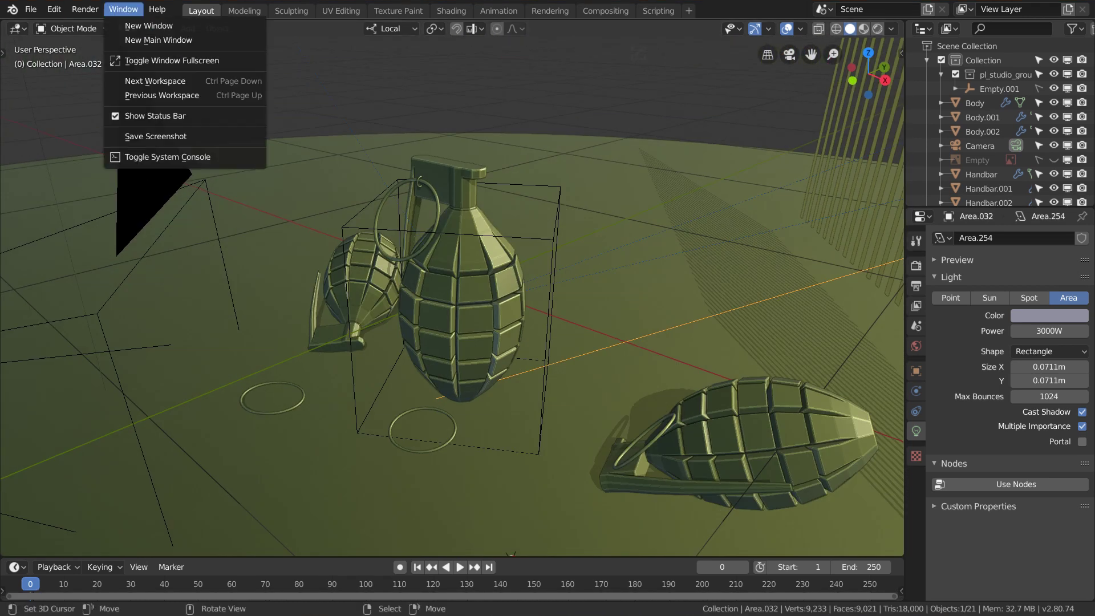
click(123, 9)
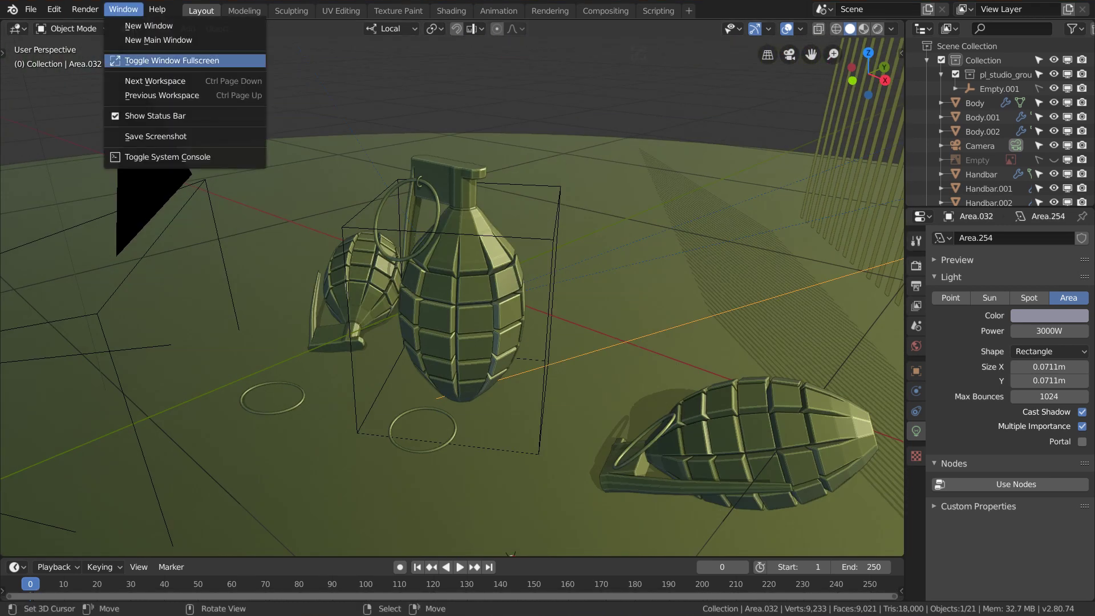
click(171, 61)
click(123, 26)
click(171, 75)
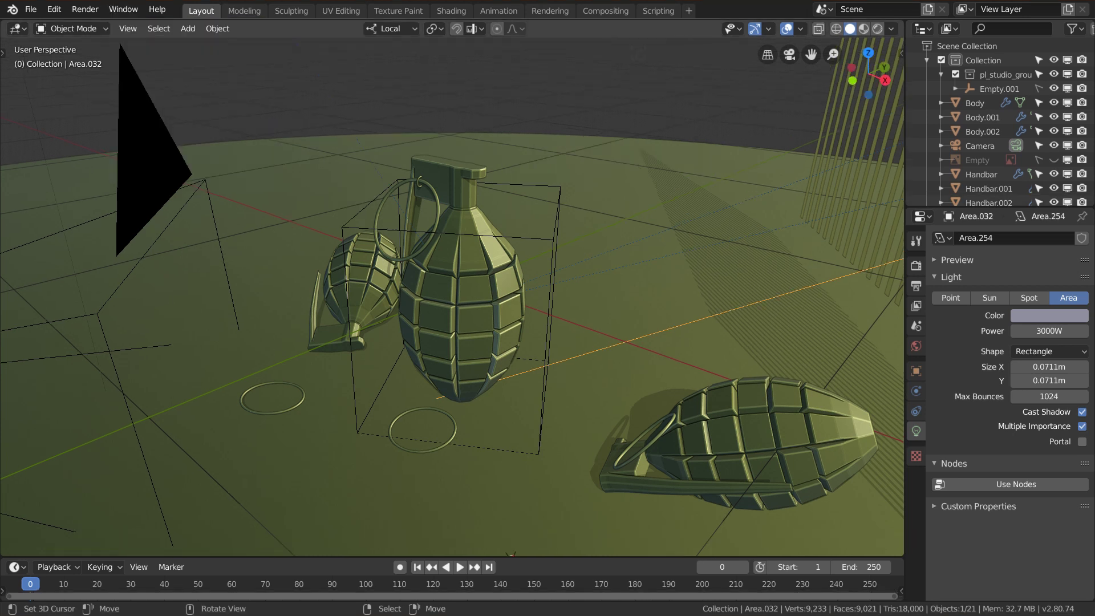
Browse from My Projects to the Demo Files folder and choose race_spaceship.blend as the file to open.
click(31, 9)
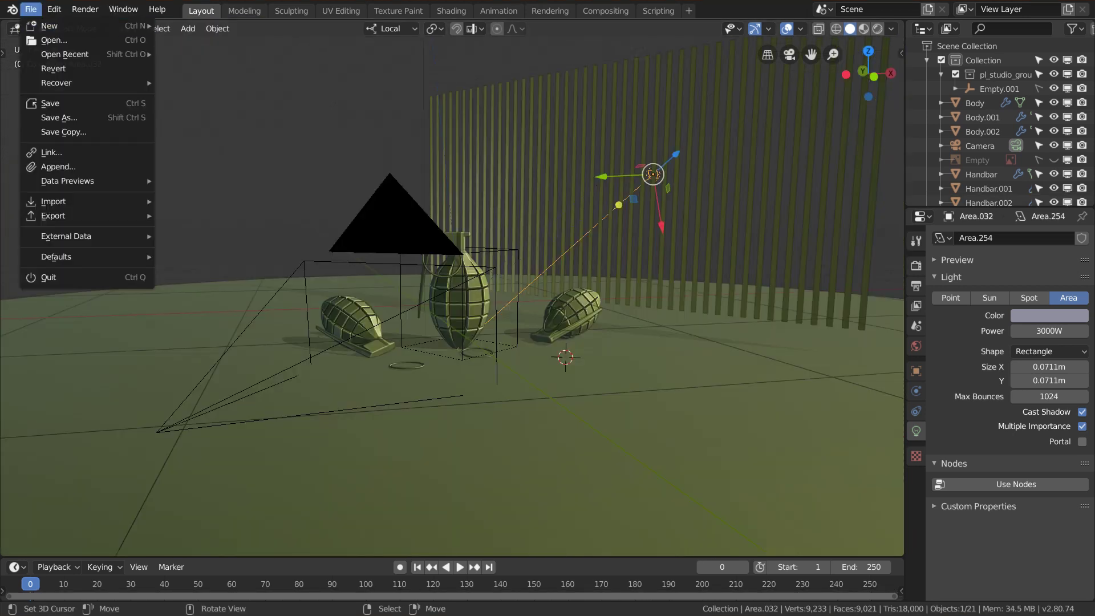
click(54, 40)
click(608, 326)
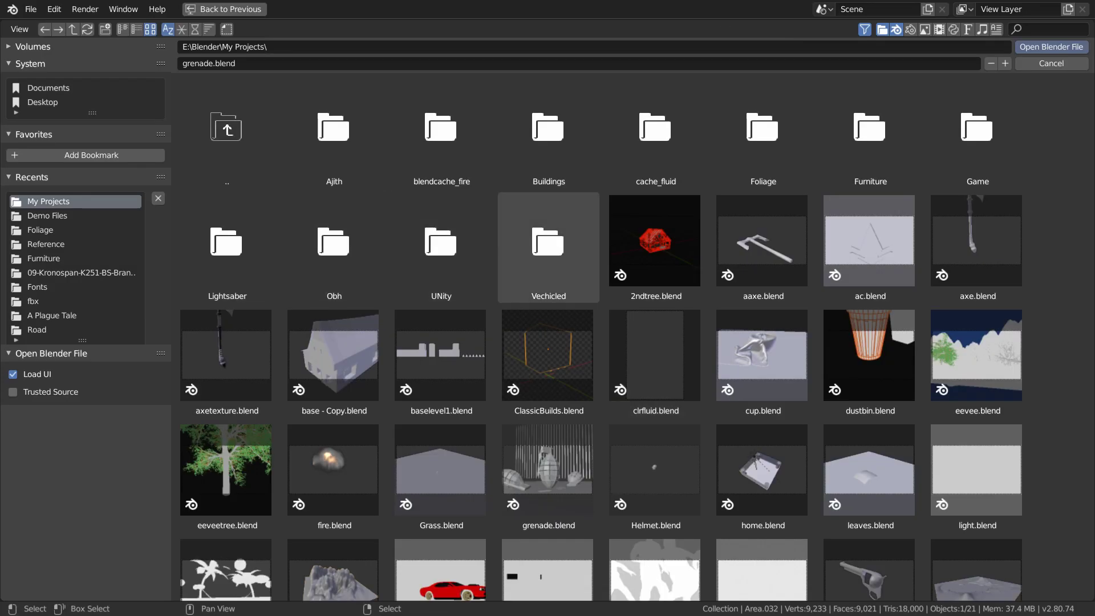
click(227, 132)
click(763, 134)
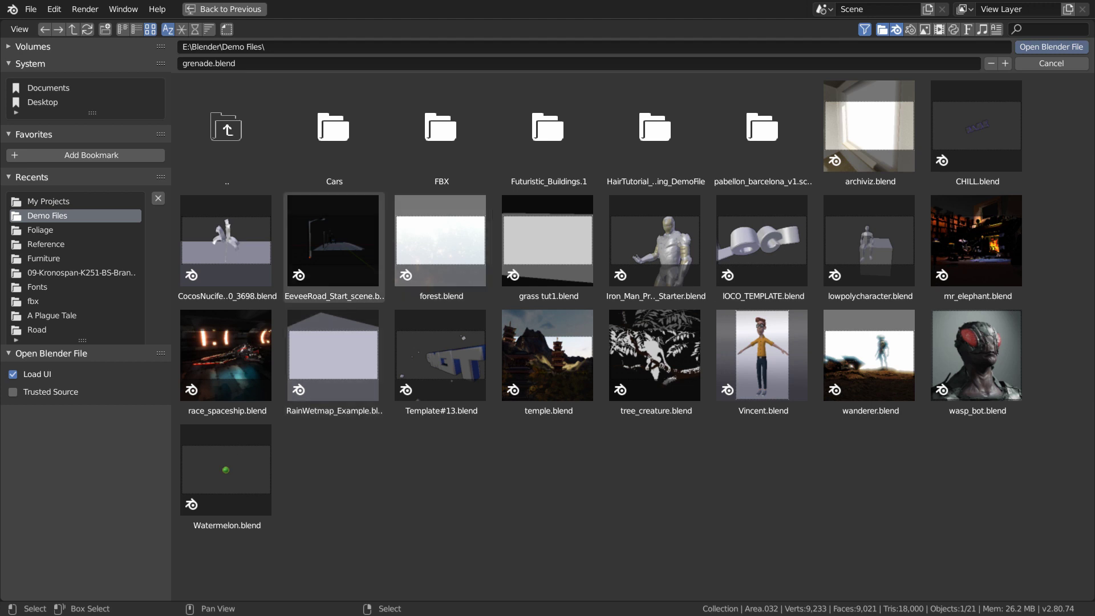
click(227, 362)
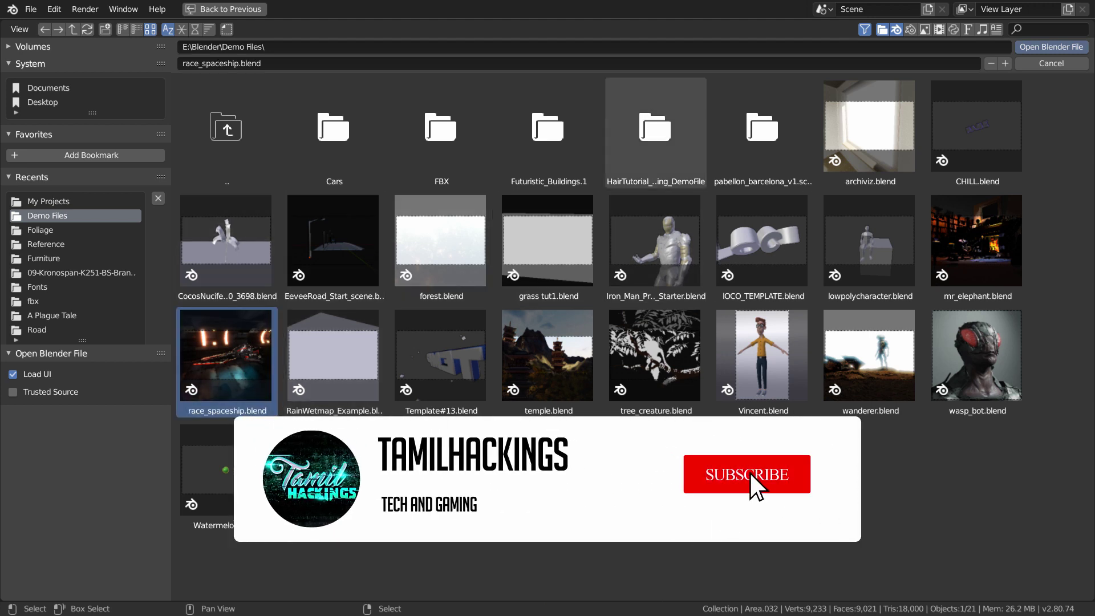